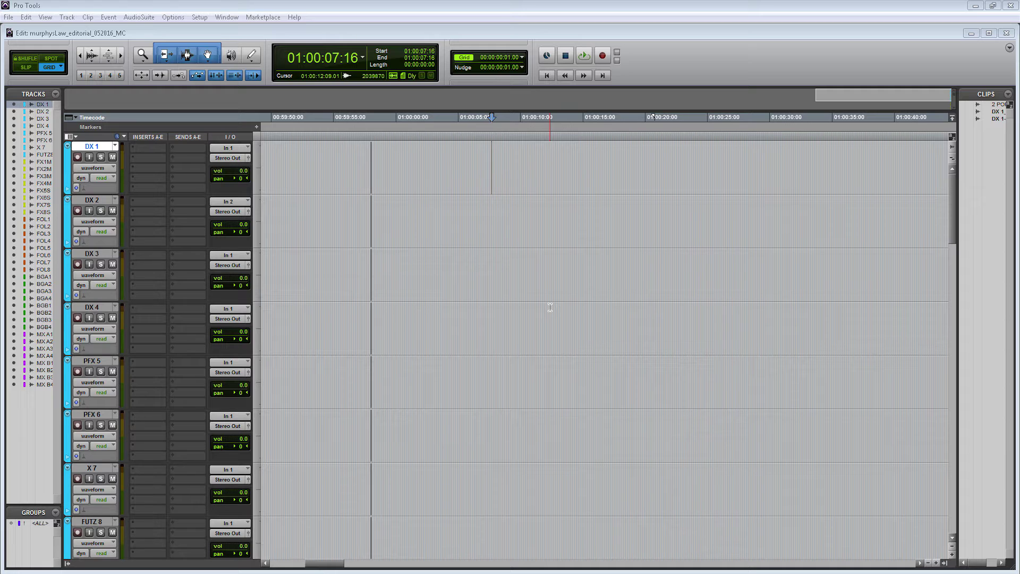
Choose MurphysLawPicturelock.mov from the A - Turnover folder through File > Import > Video.
{"action": "left_click", "coordinate": [9, 17]}
{"action": "mouse_move", "coordinate": [73, 161]}
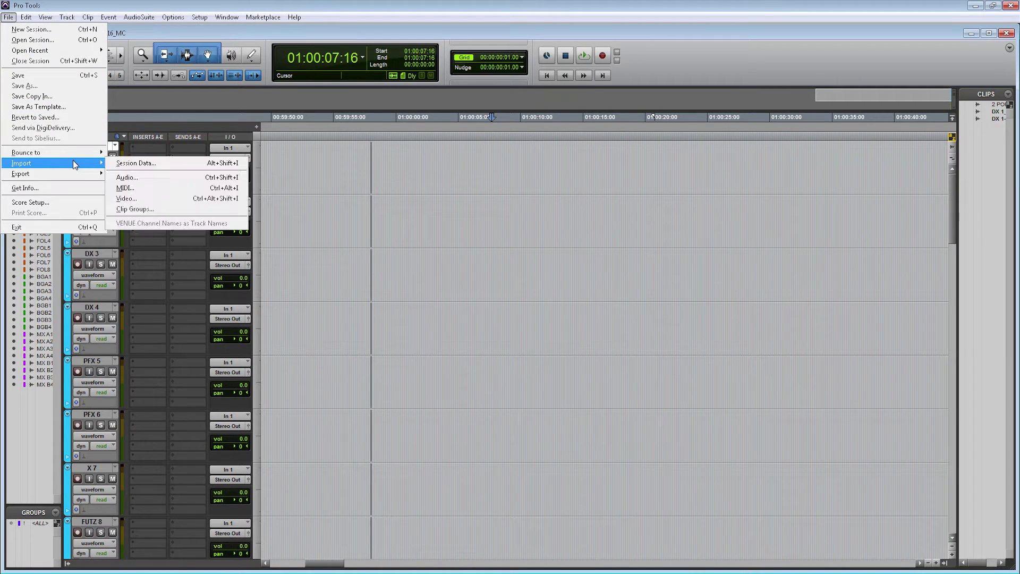
{"action": "left_click", "coordinate": [163, 195]}
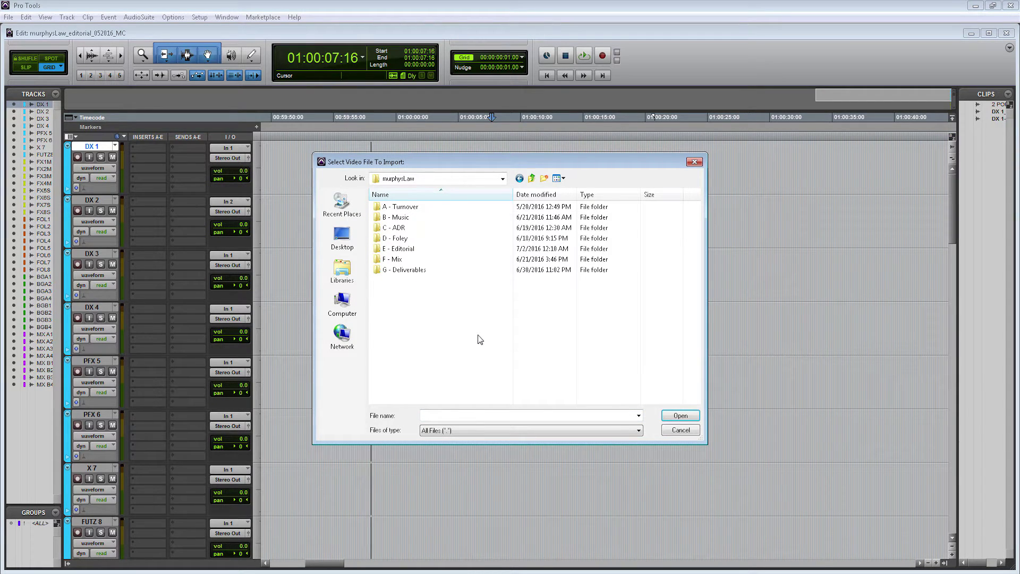
{"action": "double_click", "coordinate": [423, 205]}
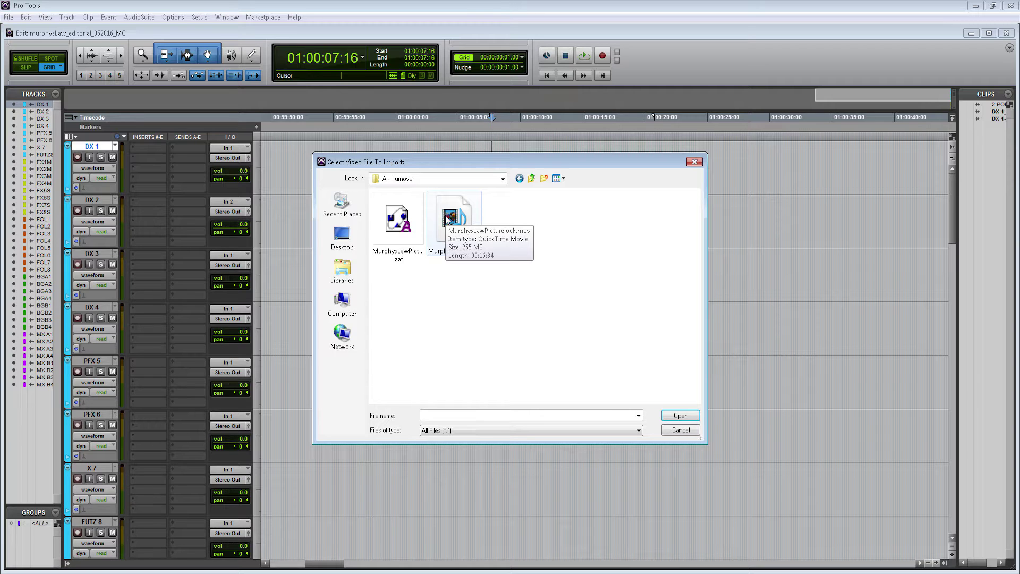
{"action": "double_click", "coordinate": [457, 223]}
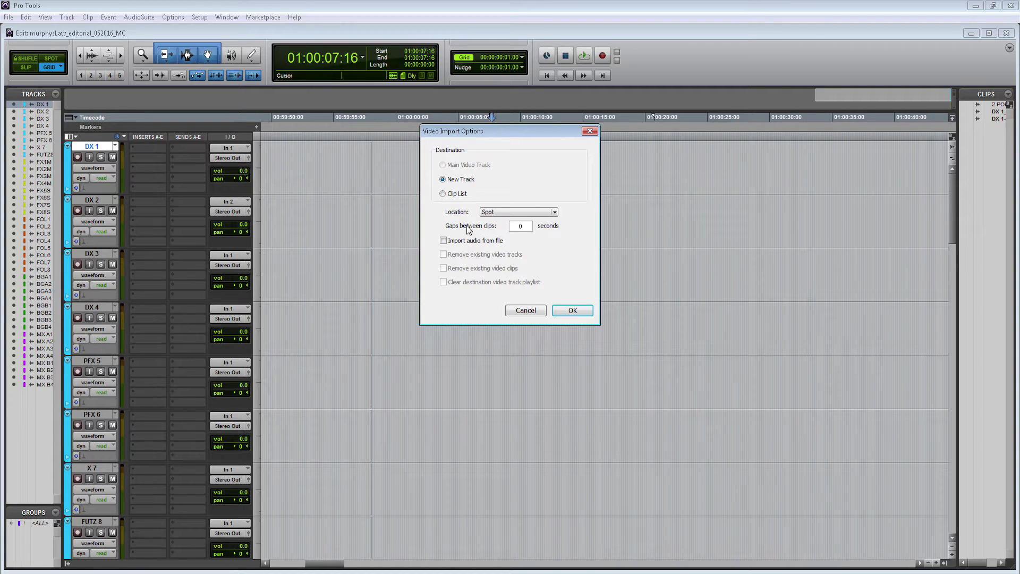
Import the picture as a New Track at Spot location, including its embedded audio.
{"action": "left_click", "coordinate": [555, 213]}
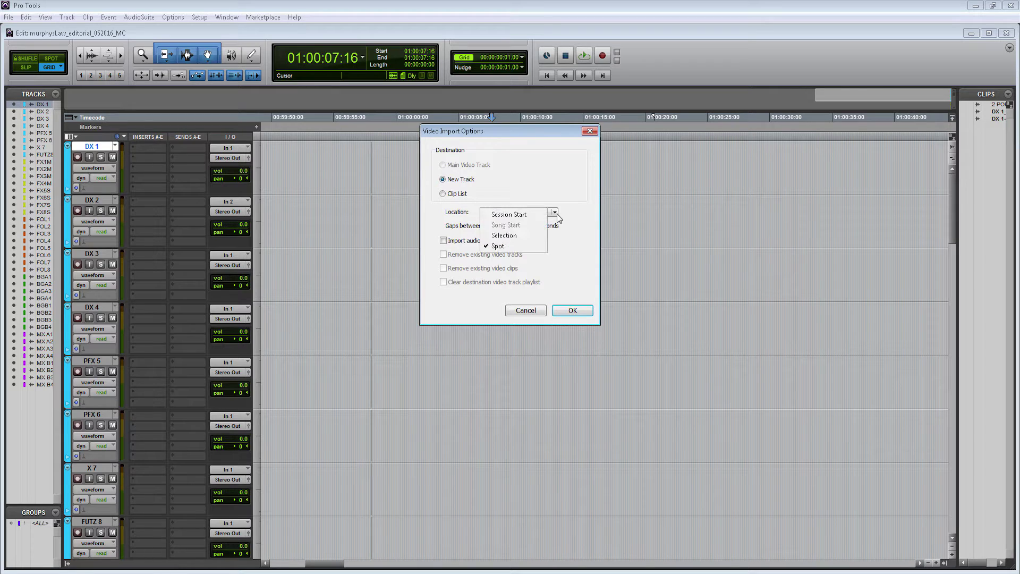
{"action": "left_click", "coordinate": [537, 246]}
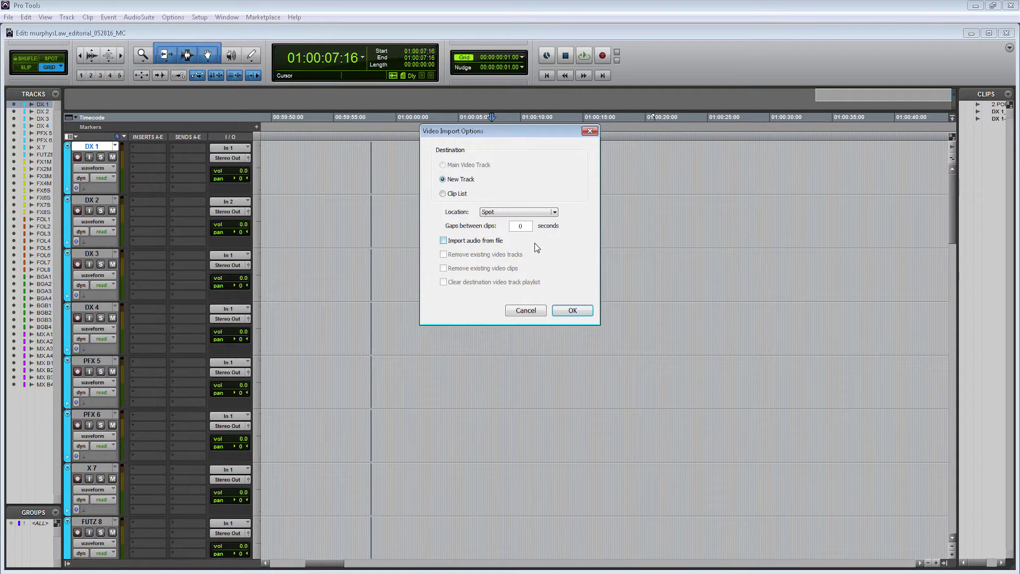
{"action": "left_click", "coordinate": [481, 245]}
{"action": "left_click", "coordinate": [584, 315]}
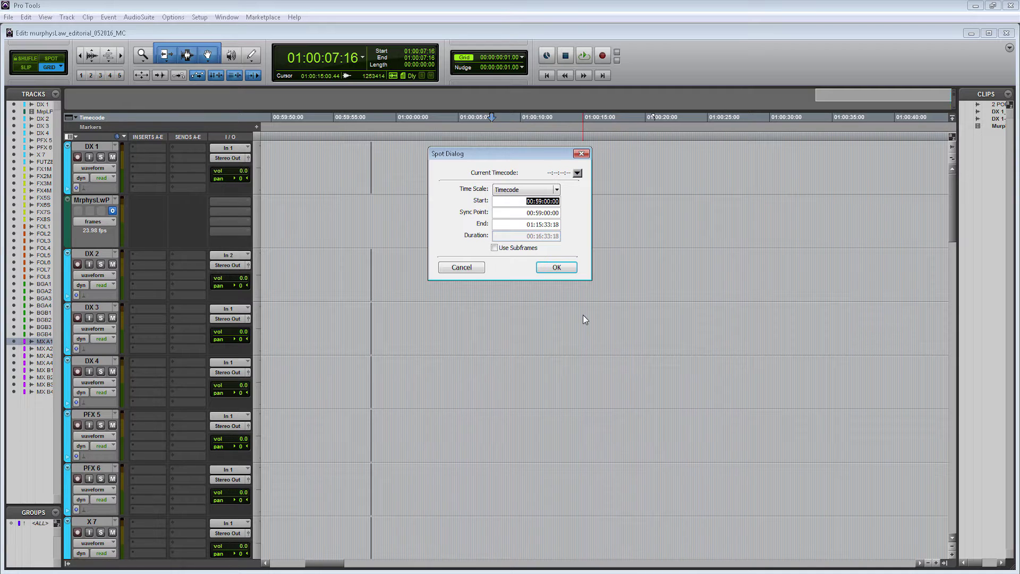
Adjust the seconds of the Start timecode in the Spot dialog and confirm it.
{"action": "left_click", "coordinate": [546, 202]}
{"action": "left_click", "coordinate": [556, 267]}
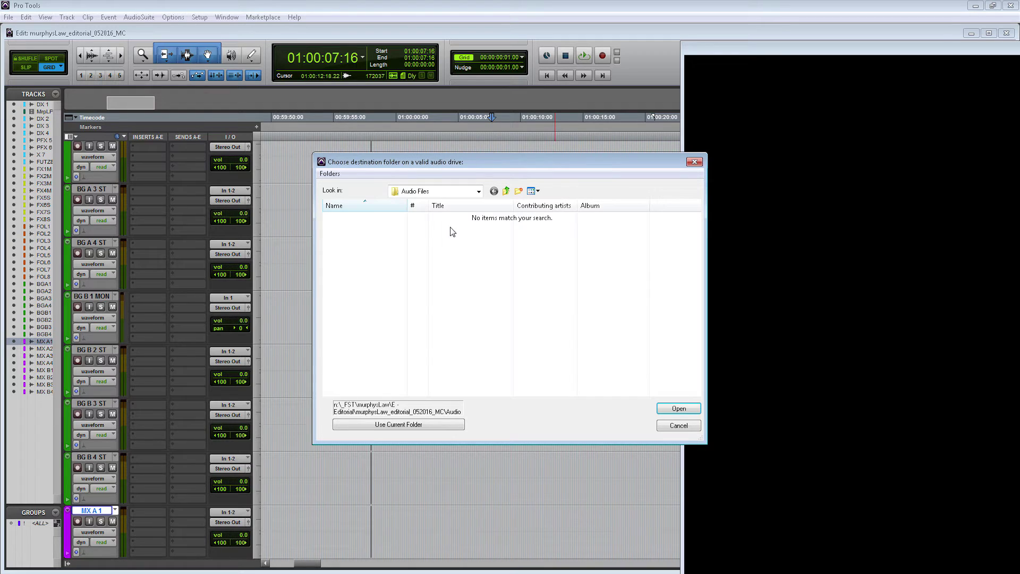
Save the embedded audio to the session's Audio Files folder with Use Current Folder.
{"action": "left_click", "coordinate": [426, 425]}
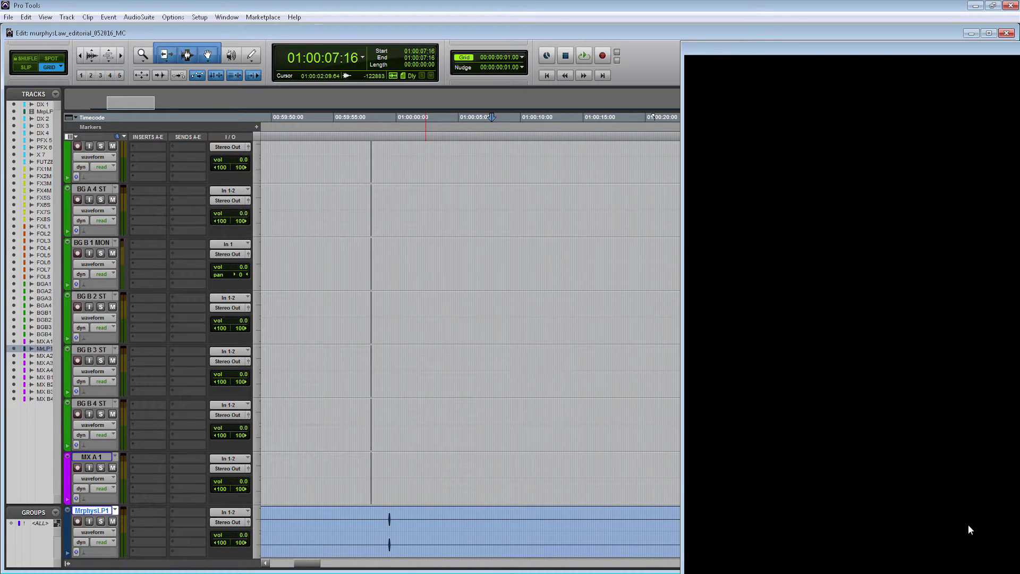
Drag MrphysLP1 to the top of the Edit window, then MrphysLwP above it, both above DX 1.
{"action": "left_click_drag", "start_coordinate": [92, 510], "coordinate": [104, 155]}
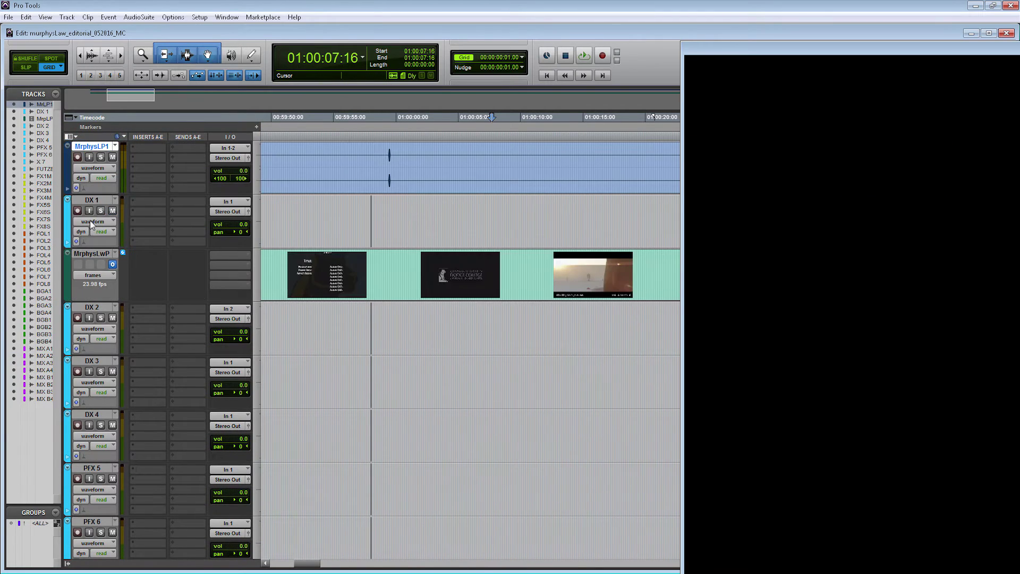
{"action": "left_click_drag", "start_coordinate": [90, 254], "coordinate": [90, 154]}
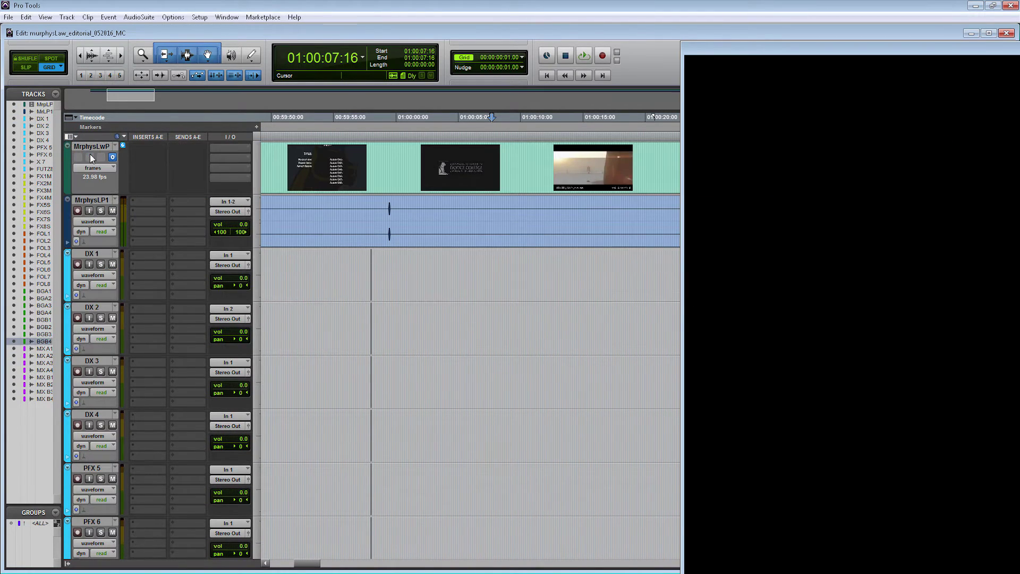
Set the Video window to Half Size, shrink it, and move it to the upper right.
{"action": "right_click", "coordinate": [849, 192]}
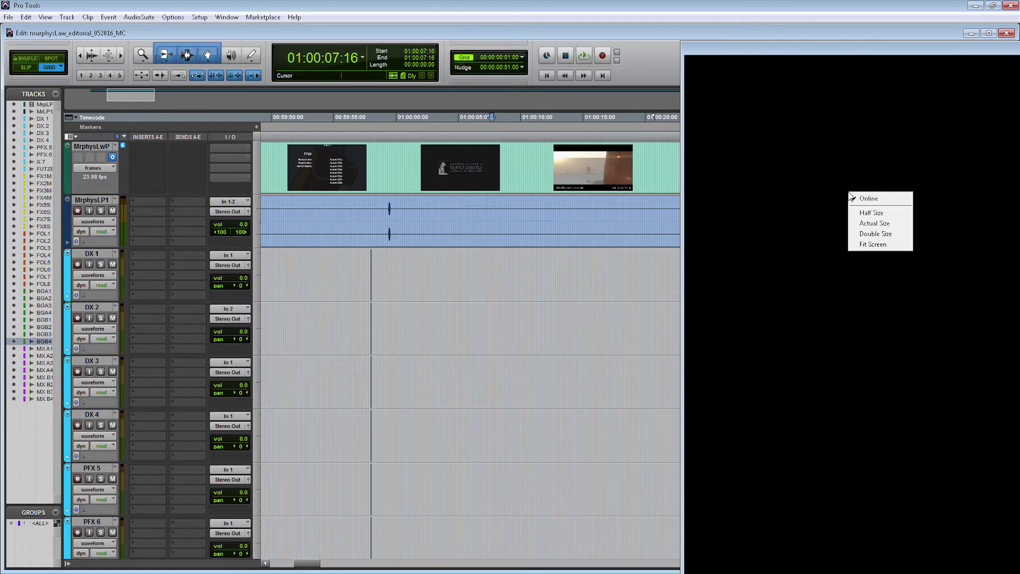
{"action": "left_click", "coordinate": [867, 213]}
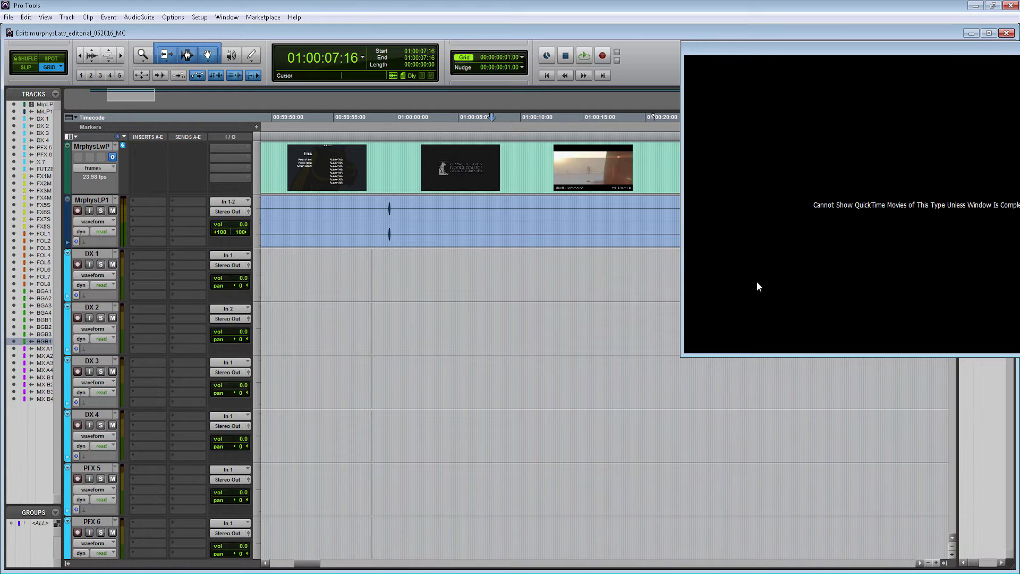
{"action": "left_click_drag", "start_coordinate": [680, 355], "coordinate": [922, 215]}
{"action": "left_click_drag", "start_coordinate": [958, 52], "coordinate": [673, 55]}
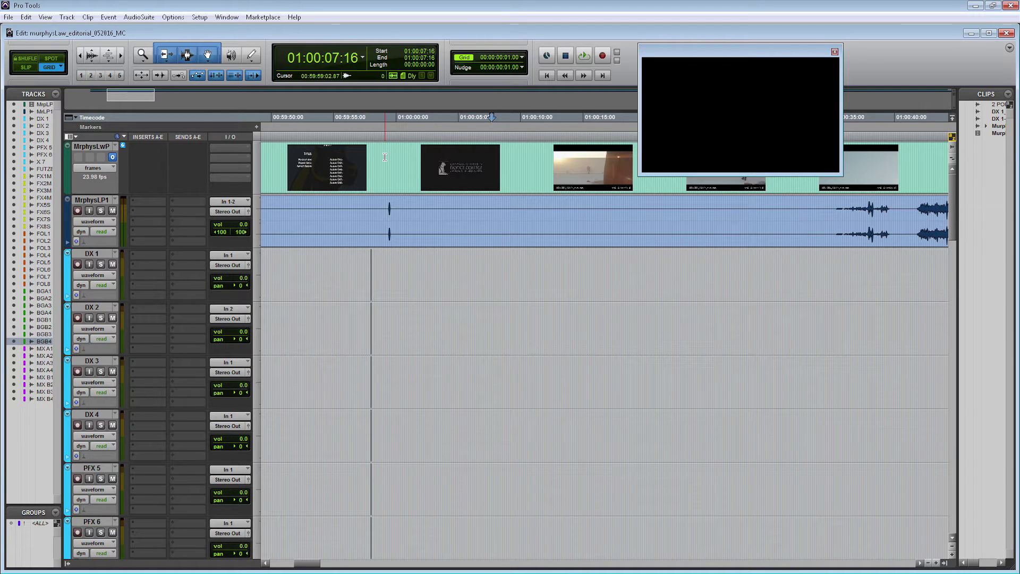
Zoom in at the DX 1 2-pop, then nudge the MrphysLP1 and video clips back to 00:59:28:12.
{"action": "left_click", "coordinate": [385, 256]}
{"action": "key", "text": "ctrl+]"}
{"action": "key", "text": "ctrl+]"}
{"action": "key", "text": "ctrl+]"}
{"action": "key", "text": "ctrl+]"}
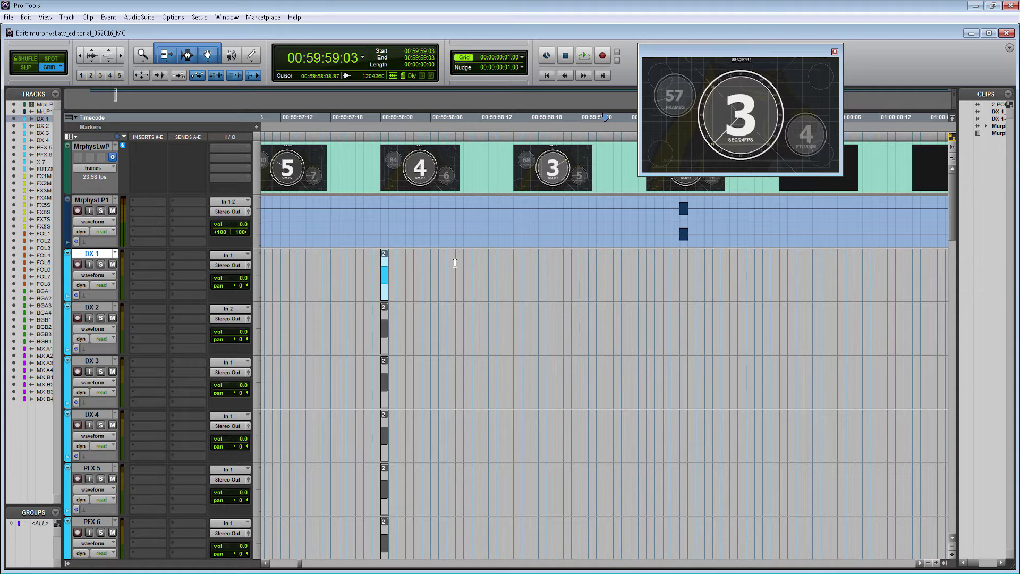
{"action": "double_click", "coordinate": [456, 246]}
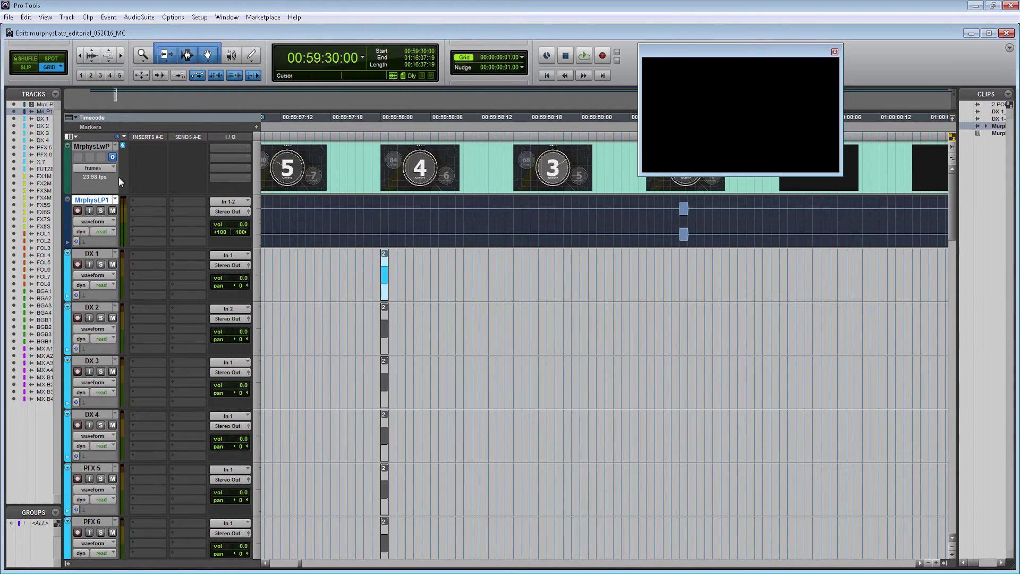
{"action": "left_click", "coordinate": [304, 174], "text": "shift"}
{"action": "left_click", "coordinate": [304, 174]}
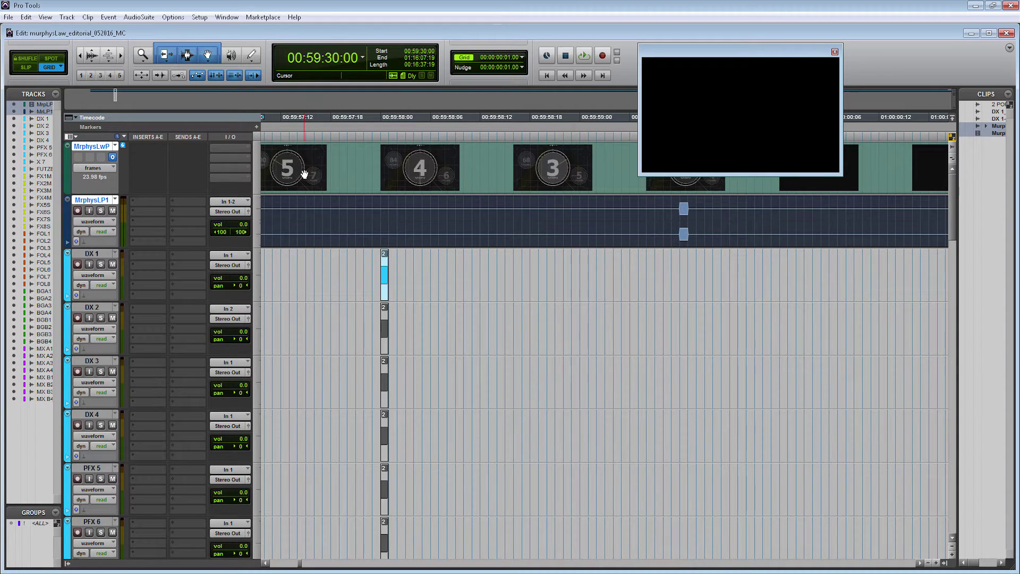
{"action": "key", "text": "KP_Subtract"}
{"action": "key", "text": "KP_Subtract"}
{"action": "key", "text": "KP_Subtract"}
{"action": "key", "text": "KP_Subtract"}
{"action": "key", "text": "KP_Subtract"}
{"action": "key", "text": "KP_Subtract"}
{"action": "key", "text": "KP_Subtract"}
{"action": "key", "text": "KP_Subtract"}
{"action": "key", "text": "KP_Subtract"}
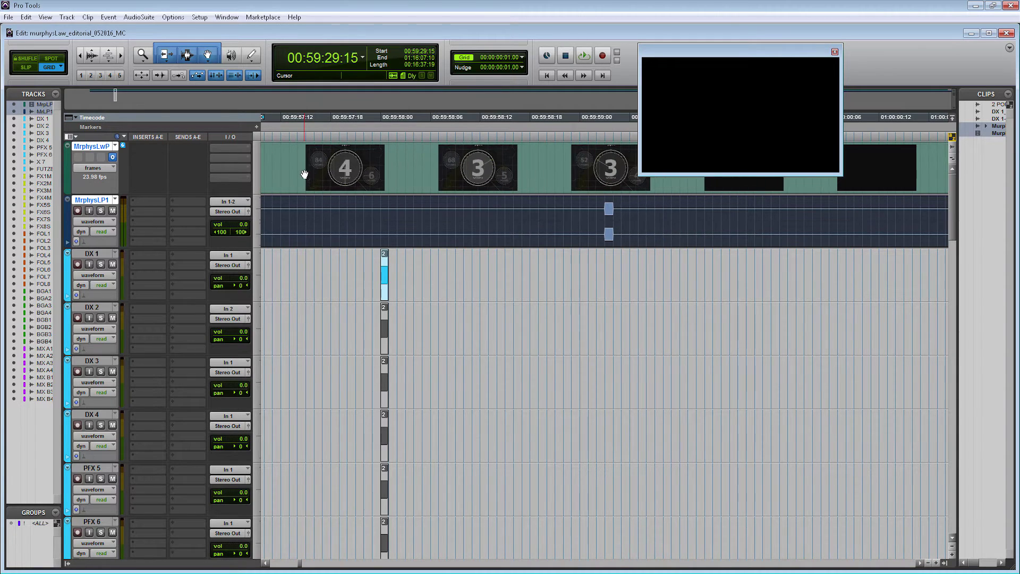
{"action": "key", "text": "KP_Subtract"}
{"action": "key", "text": "KP_Subtract"}
{"action": "key", "text": "KP_Subtract"}
{"action": "key", "text": "KP_Subtract"}
{"action": "key", "text": "KP_Subtract"}
{"action": "key", "text": "KP_Subtract"}
{"action": "key", "text": "KP_Subtract"}
{"action": "key", "text": "KP_Subtract"}
{"action": "key", "text": "KP_Subtract"}
{"action": "key", "text": "KP_Subtract"}
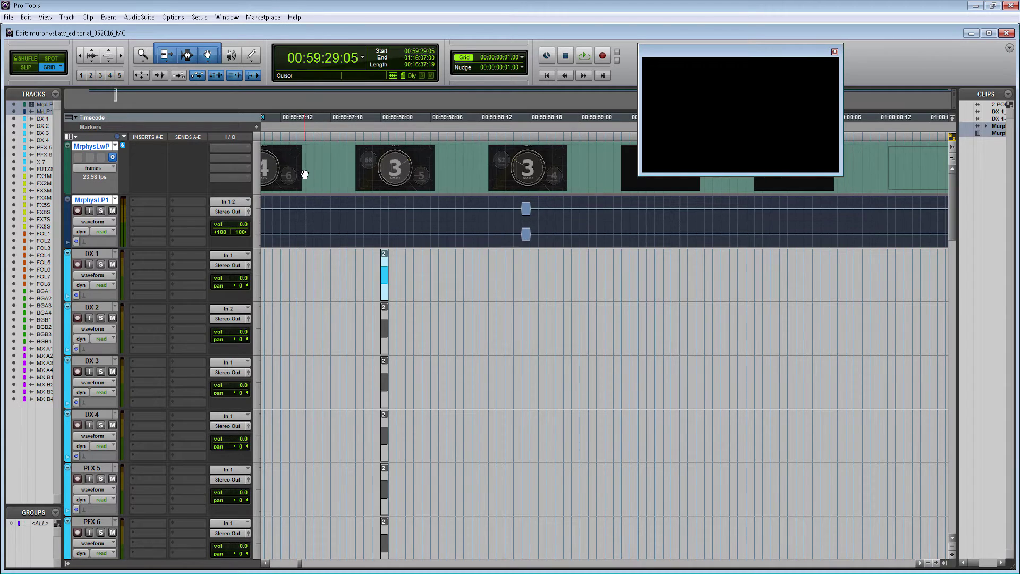
{"action": "key", "text": "KP_Subtract"}
{"action": "key", "text": "KP_Subtract"}
{"action": "key", "text": "KP_Subtract"}
{"action": "key", "text": "KP_Subtract"}
{"action": "key", "text": "KP_Subtract"}
{"action": "key", "text": "KP_Subtract"}
{"action": "key", "text": "KP_Subtract"}
{"action": "key", "text": "KP_Subtract"}
{"action": "key", "text": "KP_Subtract"}
{"action": "key", "text": "KP_Subtract"}
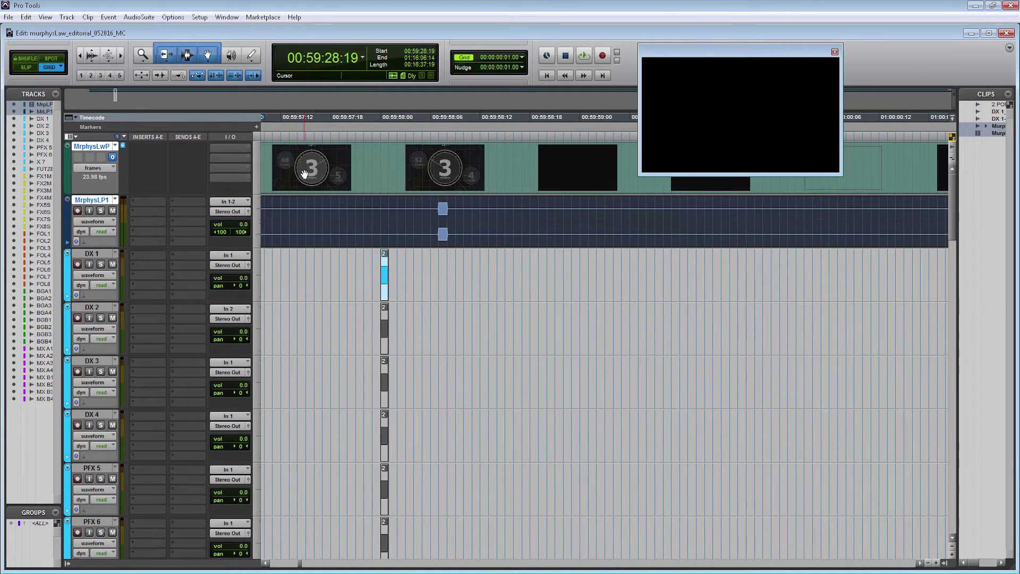
{"action": "key", "text": "KP_Subtract"}
{"action": "key", "text": "KP_Subtract"}
{"action": "key", "text": "KP_Subtract"}
{"action": "key", "text": "KP_Subtract"}
{"action": "key", "text": "KP_Subtract"}
{"action": "key", "text": "KP_Subtract"}
{"action": "key", "text": "KP_Subtract"}
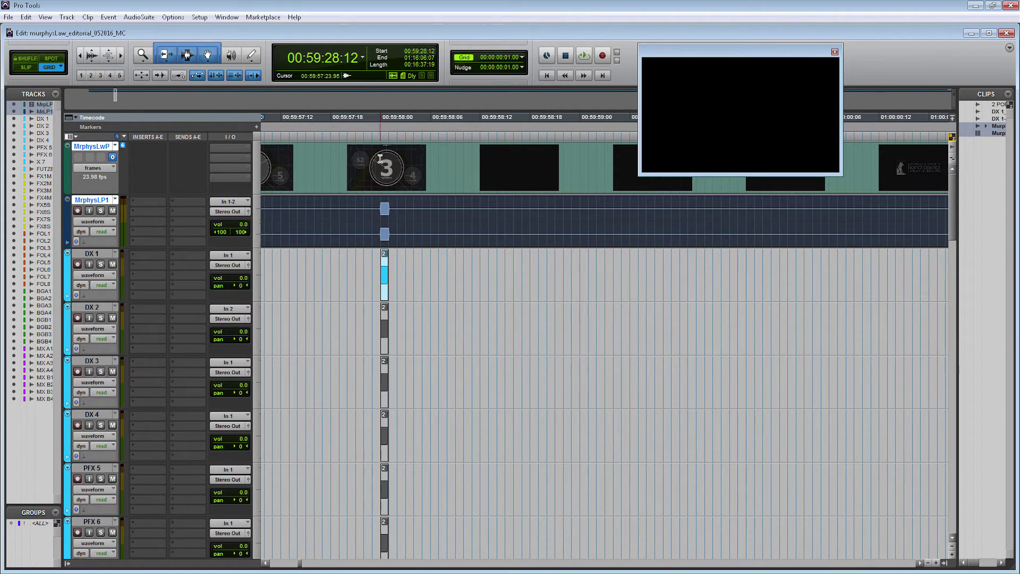
Play MrphysLP1 from 00:59:58:00 through the 2-pop and stop at 01:00:00:19.
{"action": "left_click", "coordinate": [378, 219]}
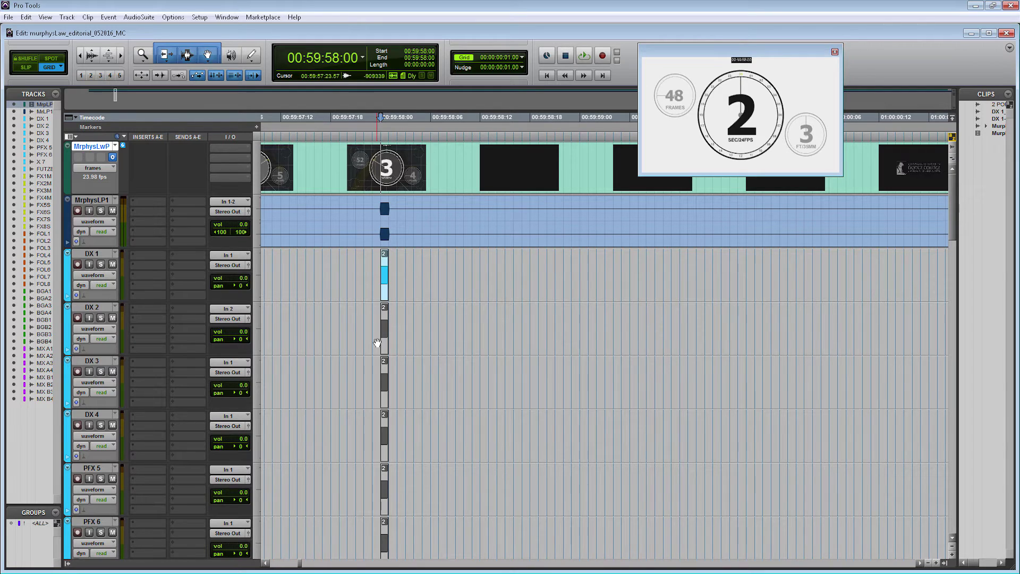
{"action": "left_click", "coordinate": [378, 218]}
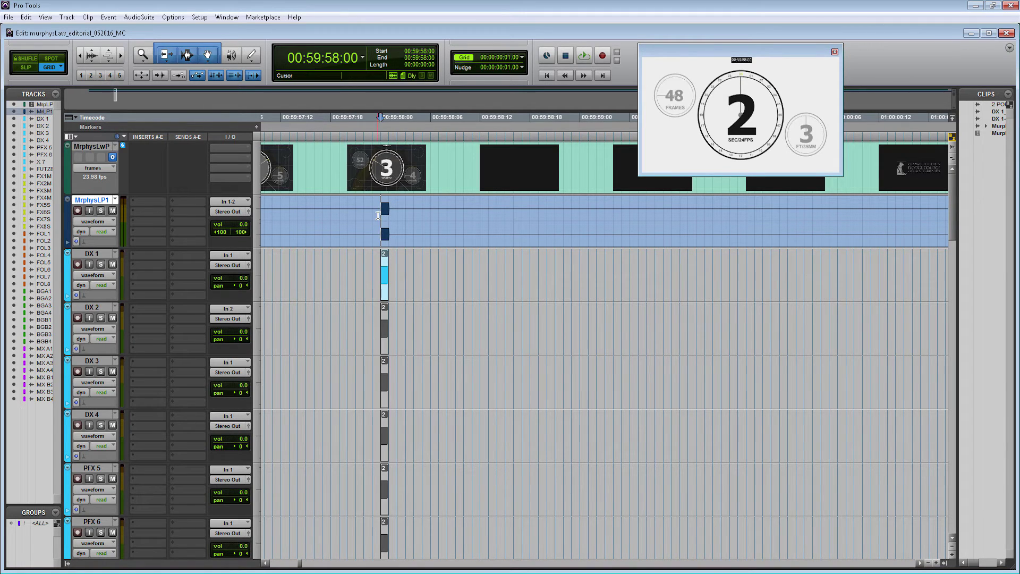
{"action": "key", "text": "space"}
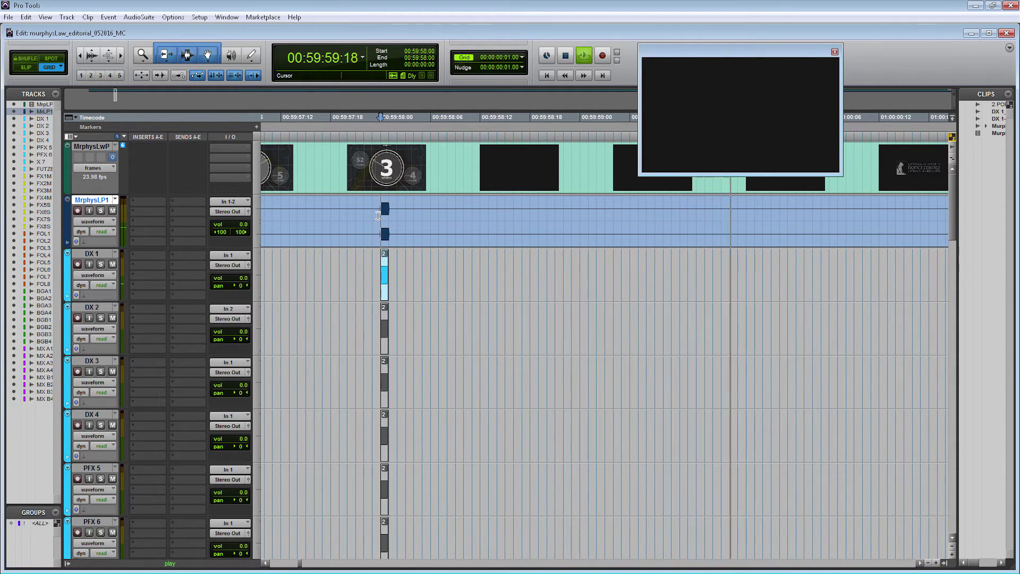
{"action": "key", "text": "space"}
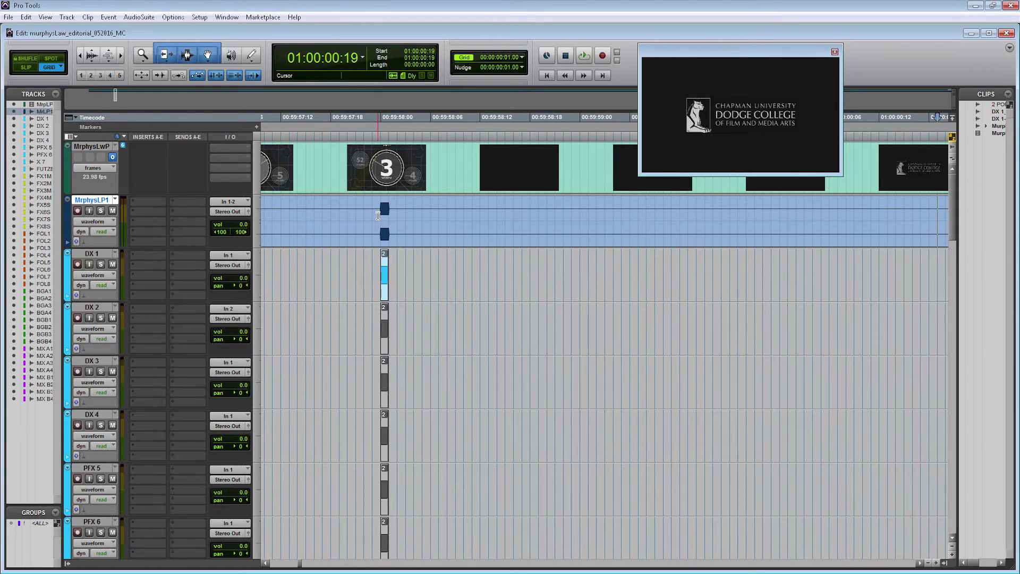
Put the playhead at 00:59:58:00 so the Video window shows the '2' countdown frame.
{"action": "left_click", "coordinate": [378, 216]}
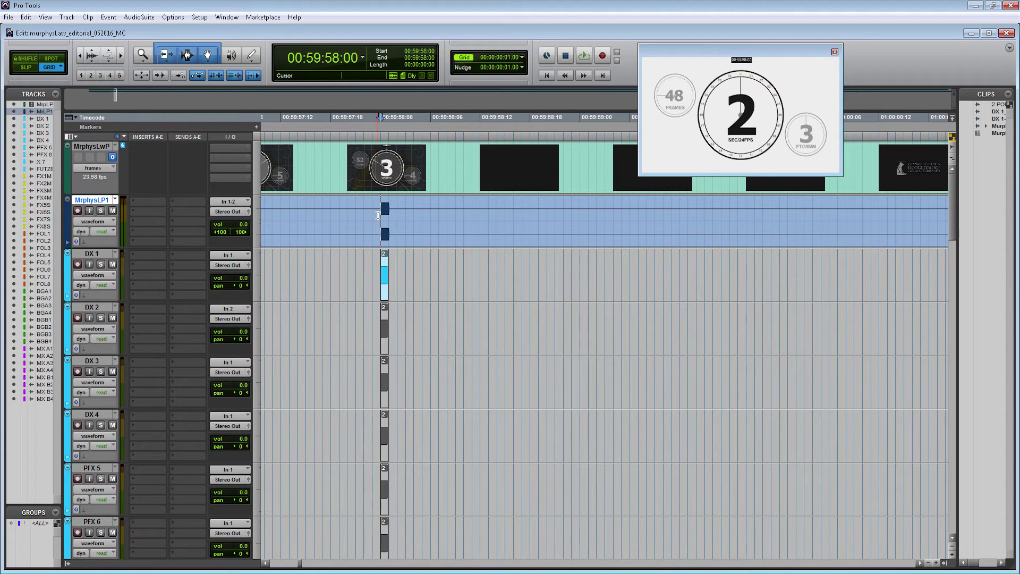
Import the picture-lock .aaf from A - Turnover through Session Data, with all sources as New Track (A1–A11).
{"action": "left_click", "coordinate": [8, 17]}
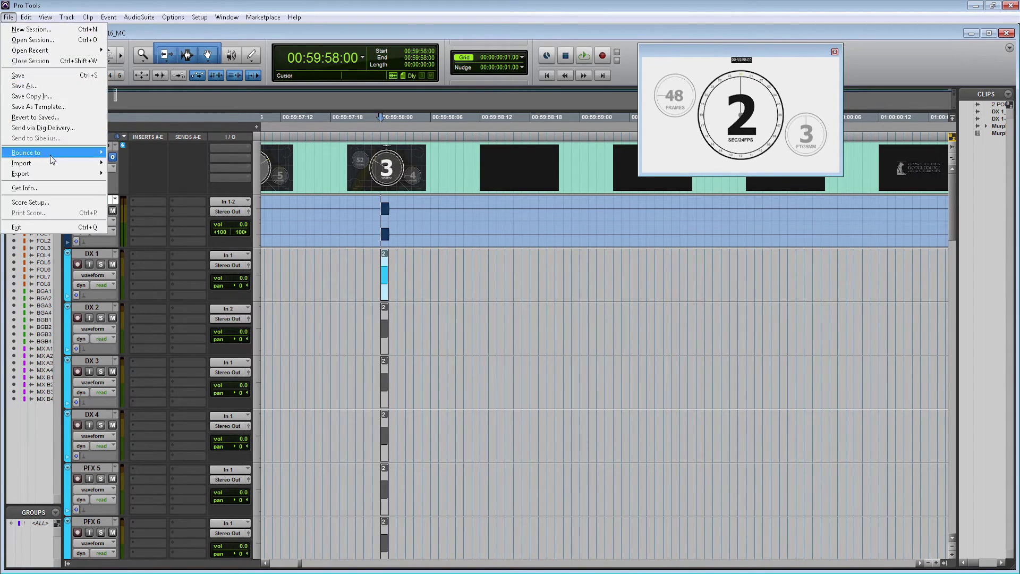
{"action": "mouse_move", "coordinate": [53, 162]}
{"action": "left_click", "coordinate": [155, 163]}
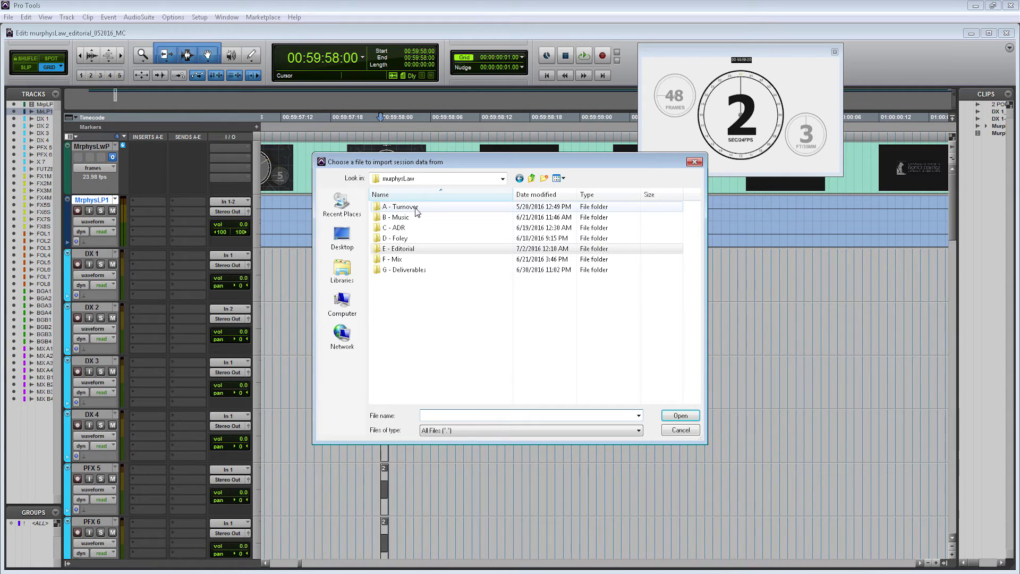
{"action": "double_click", "coordinate": [417, 210]}
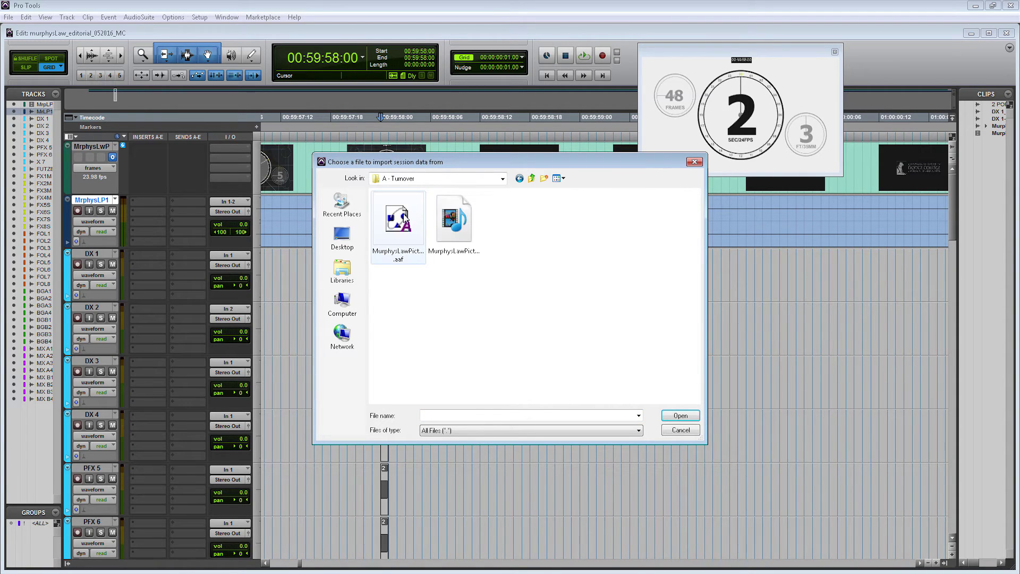
{"action": "left_click", "coordinate": [407, 217]}
{"action": "left_click", "coordinate": [681, 415]}
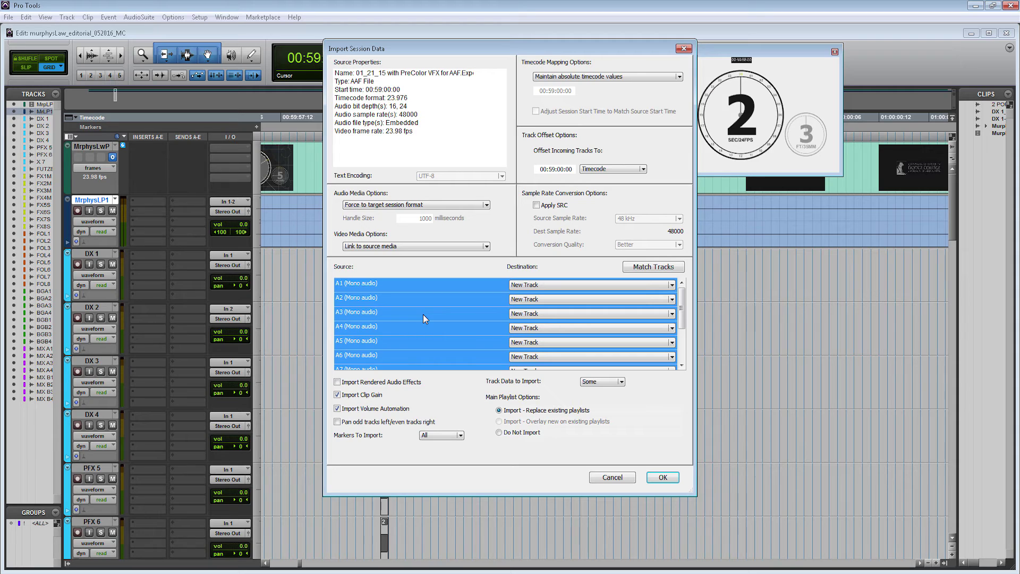
{"action": "scroll", "coordinate": [423, 314], "scroll_direction": "down", "scroll_amount": 2}
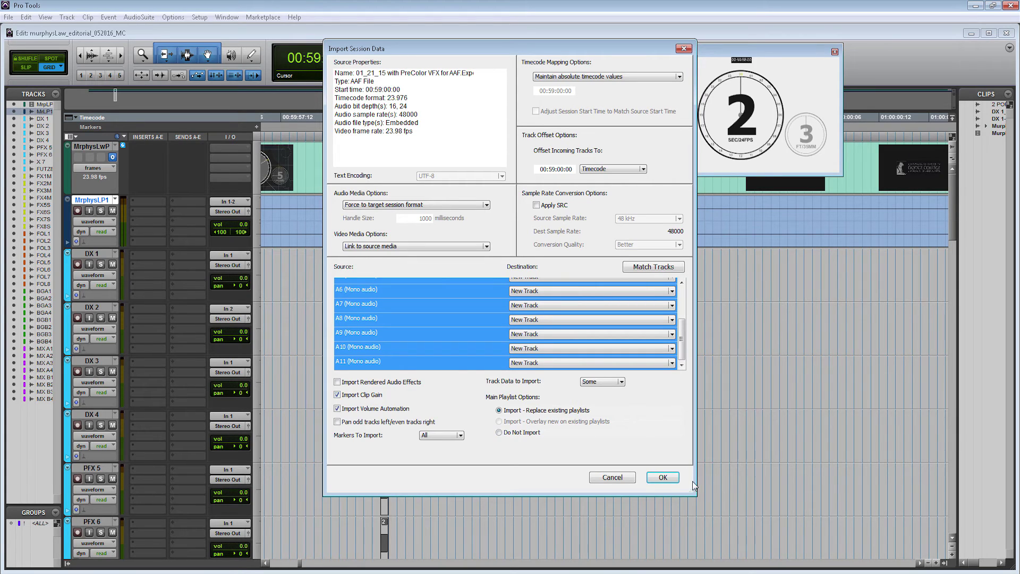
{"action": "left_click", "coordinate": [674, 481]}
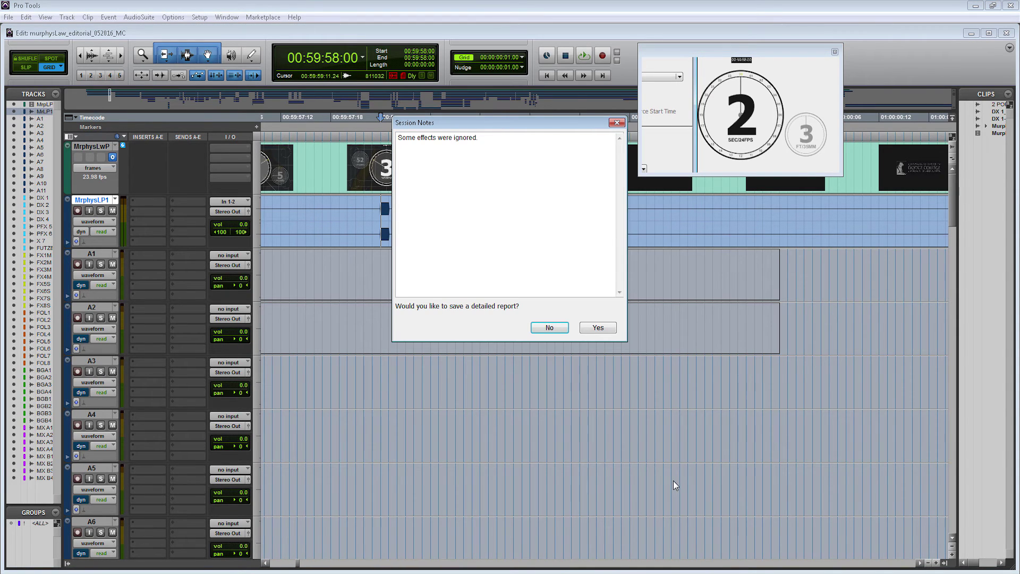
Decline the Session Notes report and scroll to view the imported AAF clips on tracks A1–A6.
{"action": "left_click", "coordinate": [562, 330]}
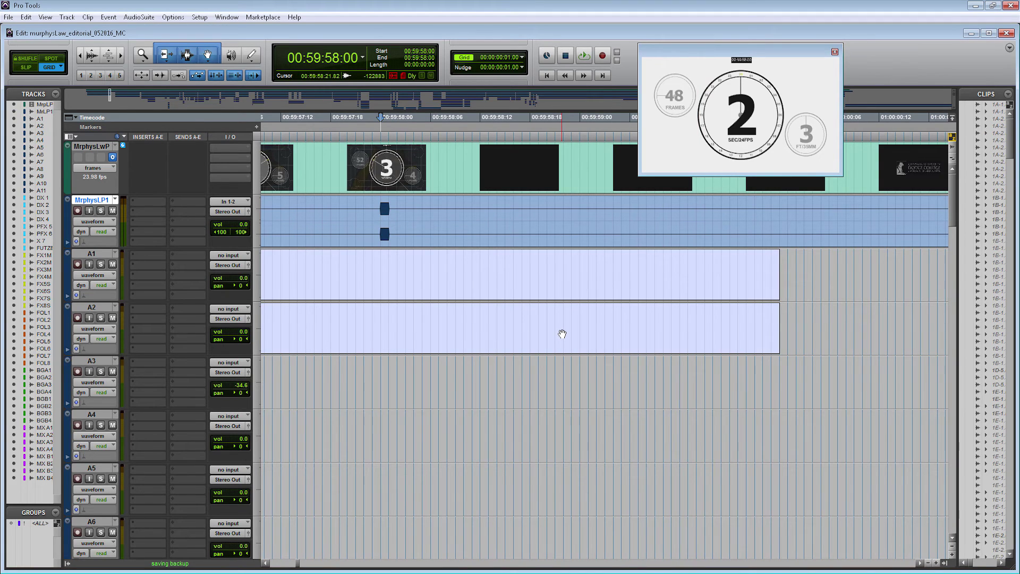
{"action": "left_click", "coordinate": [564, 360]}
{"action": "scroll", "coordinate": [564, 360], "scroll_direction": "down", "scroll_amount": 10}
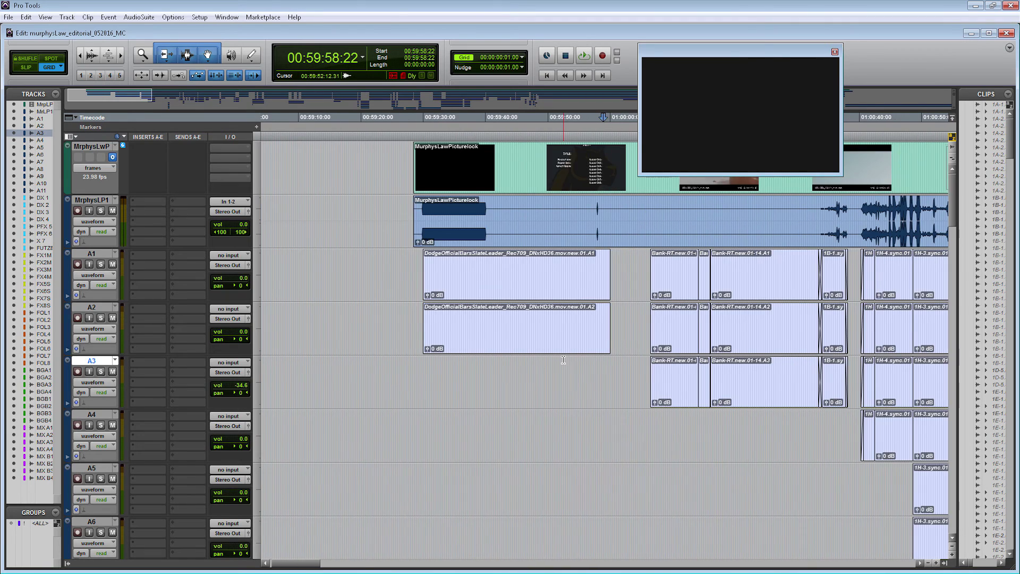
{"action": "scroll", "coordinate": [563, 361], "scroll_direction": "down", "scroll_amount": 3}
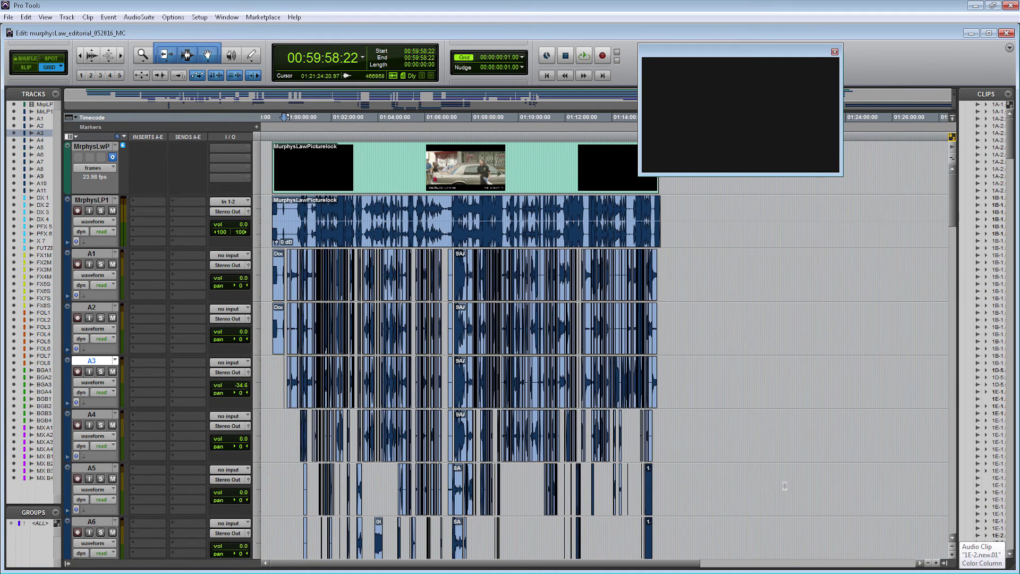
Colour the picture-lock guide track purple from the Color Palette.
{"action": "double_click", "coordinate": [66, 219]}
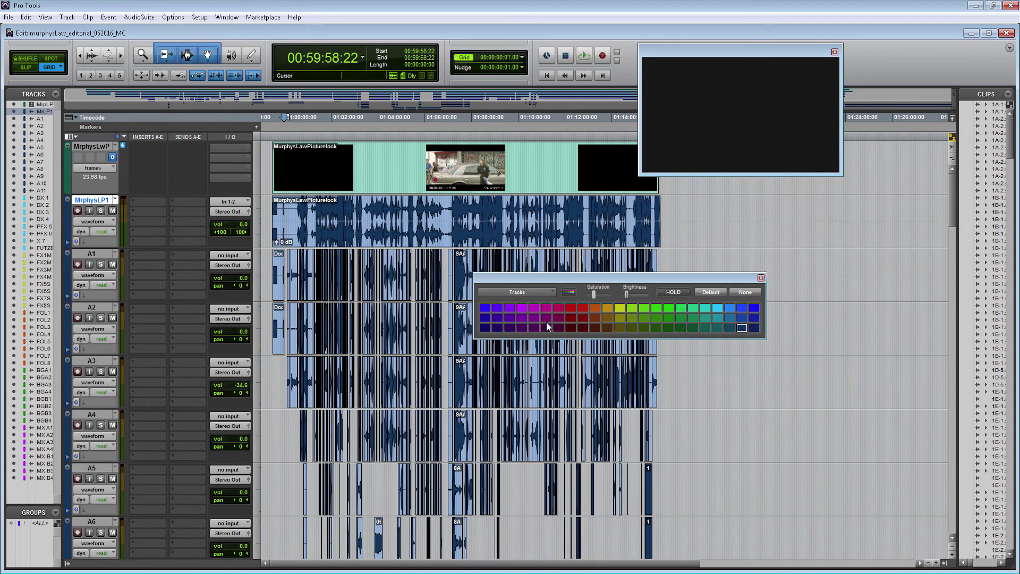
{"action": "left_click", "coordinate": [546, 308]}
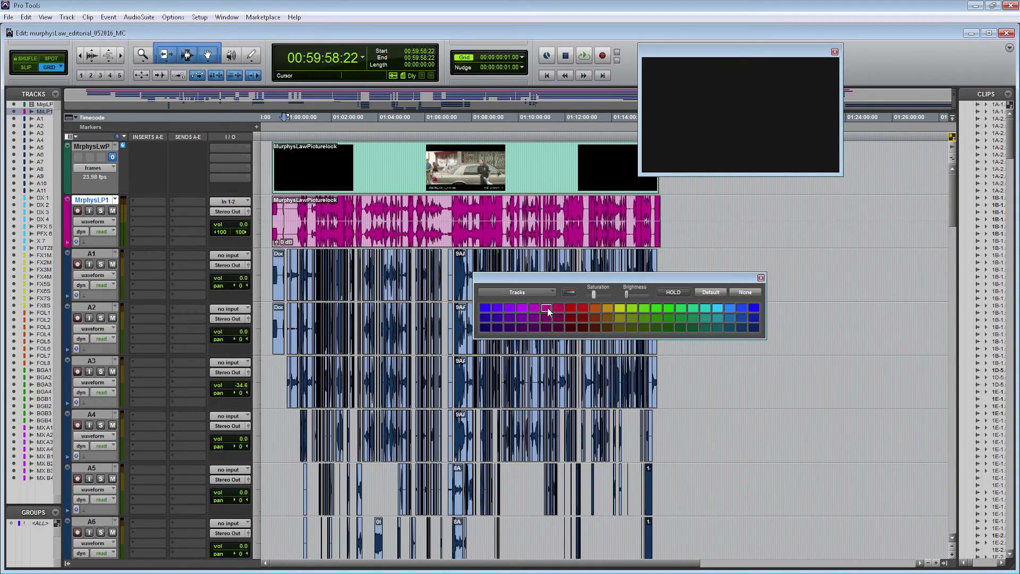
{"action": "left_click", "coordinate": [534, 308]}
Rename the guide track to 'GUIDE - MurphysLawPicturelock.1' and close the palette.
{"action": "double_click", "coordinate": [104, 204]}
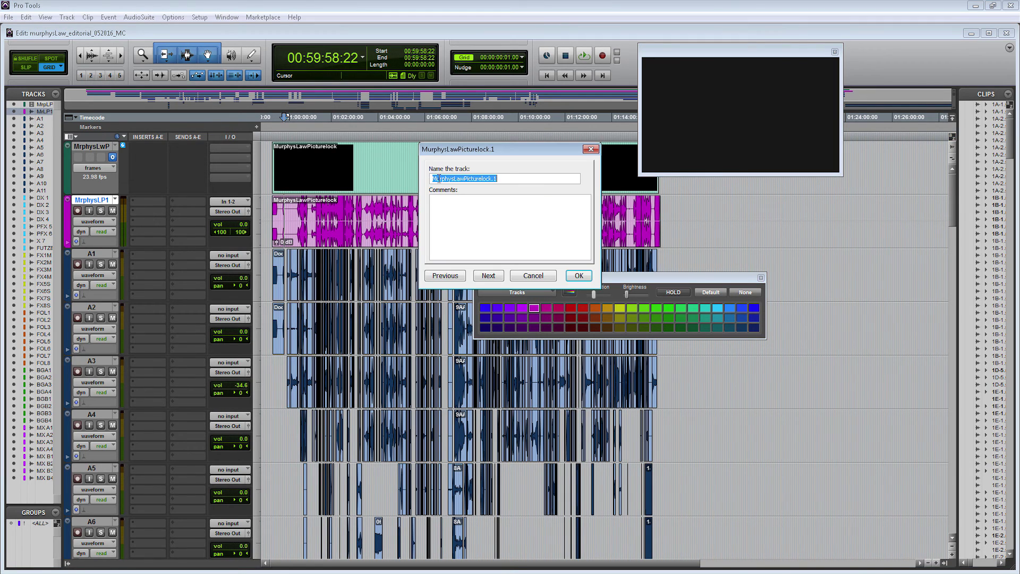
{"action": "left_click", "coordinate": [434, 179]}
{"action": "type", "text": "GUIDE -"}
{"action": "left_click", "coordinate": [585, 278]}
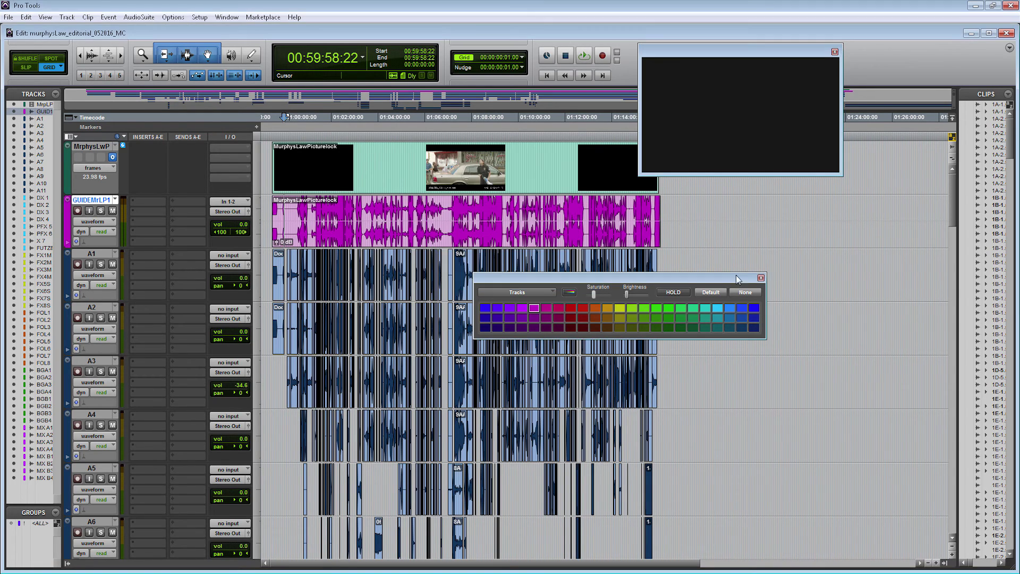
{"action": "left_click", "coordinate": [761, 279]}
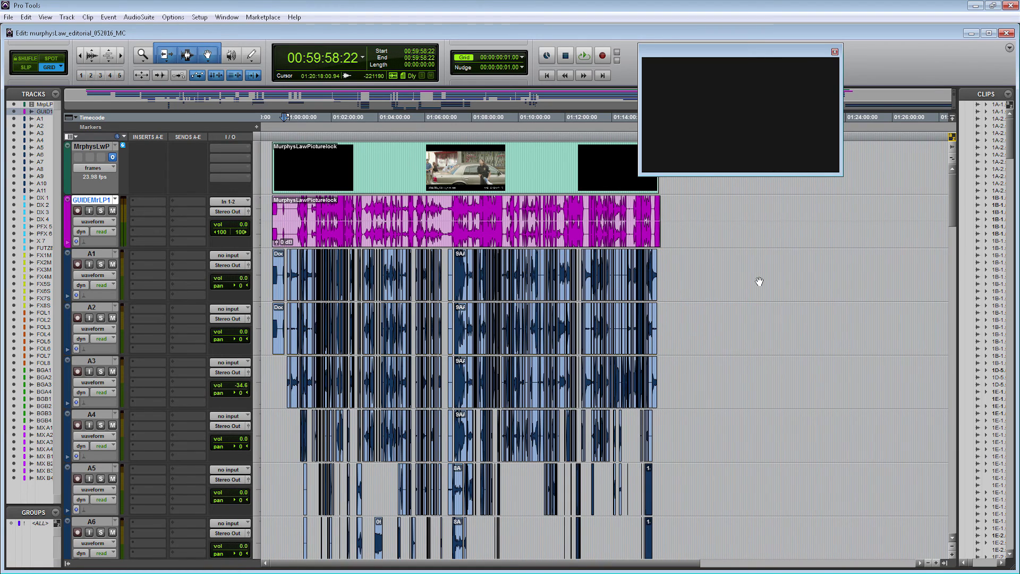
Zoom in at 01:07:32 on A1 to compare its waveform with the guide track.
{"action": "left_click", "coordinate": [516, 276]}
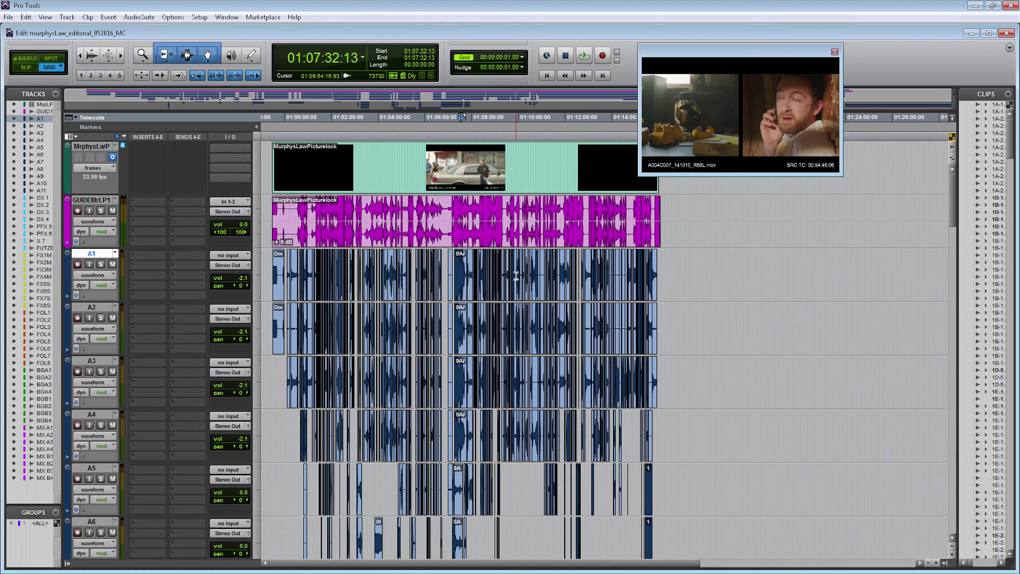
{"action": "key", "text": "ctrl+bracketright"}
{"action": "key", "text": "ctrl+bracketright"}
{"action": "key", "text": "ctrl+bracketright"}
{"action": "key", "text": "ctrl+bracketright"}
{"action": "key", "text": "ctrl+bracketright"}
{"action": "key", "text": "ctrl+bracketright"}
{"action": "key", "text": "ctrl+bracketright"}
{"action": "key", "text": "ctrl+bracketright"}
{"action": "key", "text": "ctrl+bracketright"}
{"action": "key", "text": "ctrl+bracketright"}
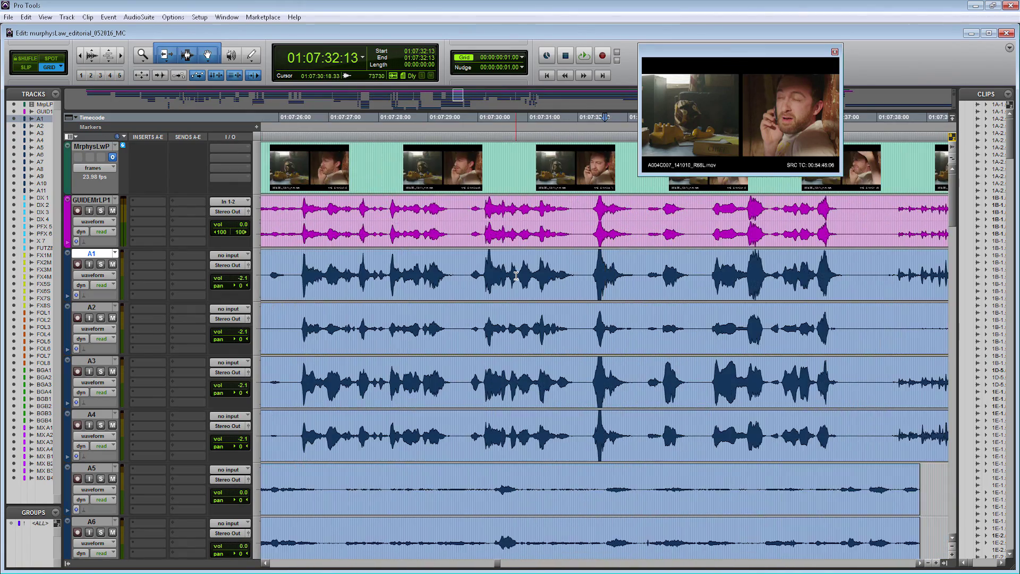
{"action": "left_click", "coordinate": [683, 276]}
{"action": "key", "text": "ctrl+bracketright"}
{"action": "key", "text": "ctrl+bracketright"}
{"action": "key", "text": "ctrl+bracketright"}
{"action": "key", "text": "ctrl+bracketright"}
{"action": "key", "text": "ctrl+bracketright"}
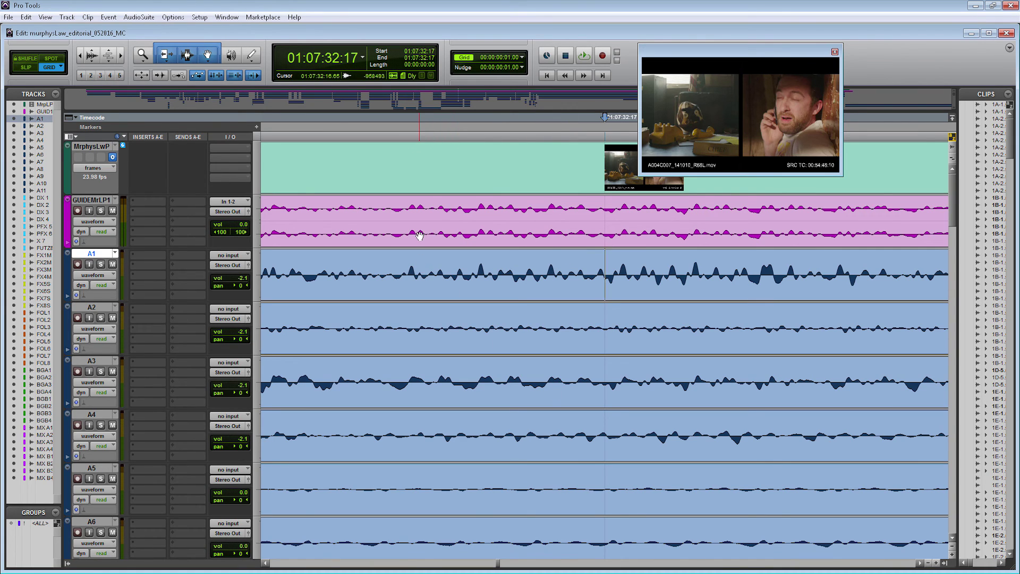
{"action": "key", "text": "e"}
Check sync again at 01:06:25, then zoom out to fit the whole session.
{"action": "left_click", "coordinate": [395, 259]}
{"action": "key", "text": "e"}
{"action": "left_click", "coordinate": [505, 267]}
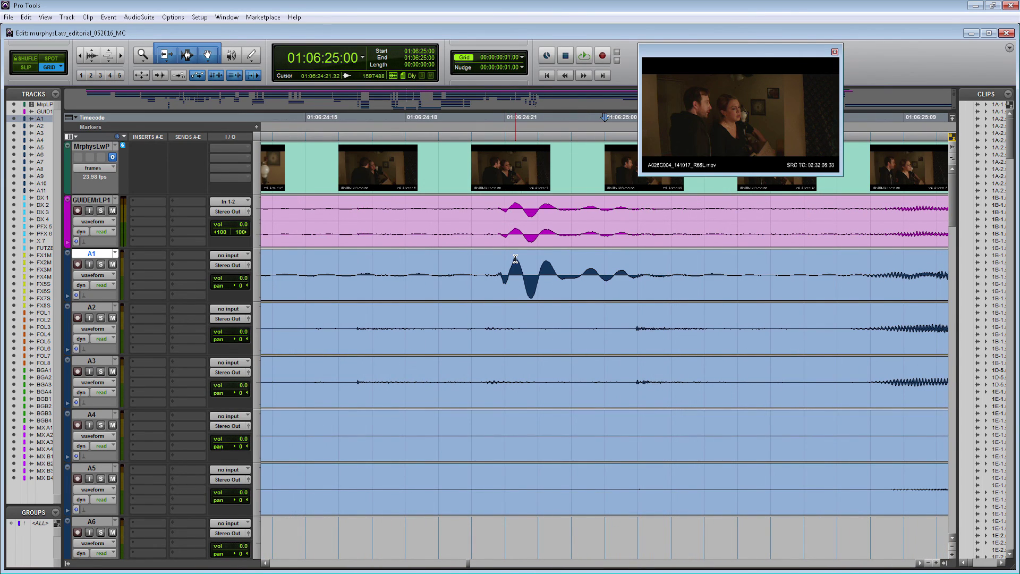
{"action": "key", "text": "e"}
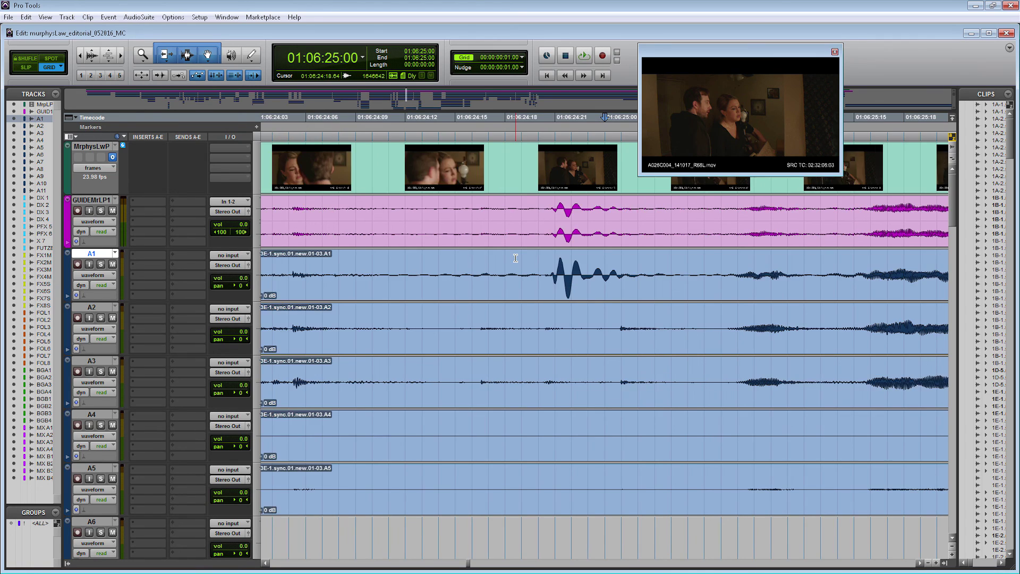
{"action": "key", "text": "r"}
{"action": "key", "text": "r"}
{"action": "key", "text": "r"}
{"action": "key", "text": "r"}
{"action": "key", "text": "r"}
{"action": "key", "text": "r"}
{"action": "key", "text": "r"}
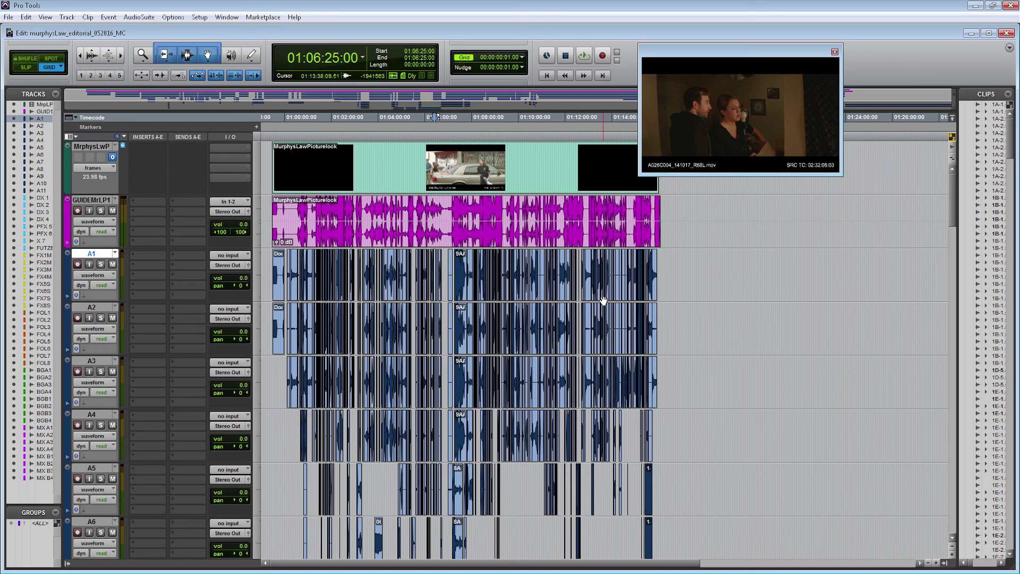
Save the murphysLaw_editorial_052016_MC session via File > Save.
{"action": "left_click", "coordinate": [8, 17]}
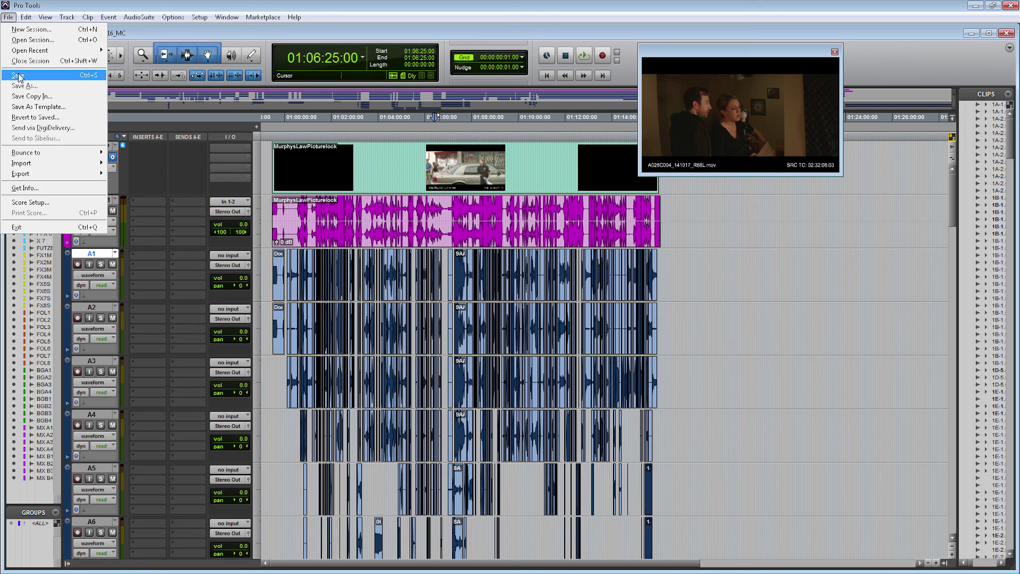
{"action": "left_click", "coordinate": [18, 76]}
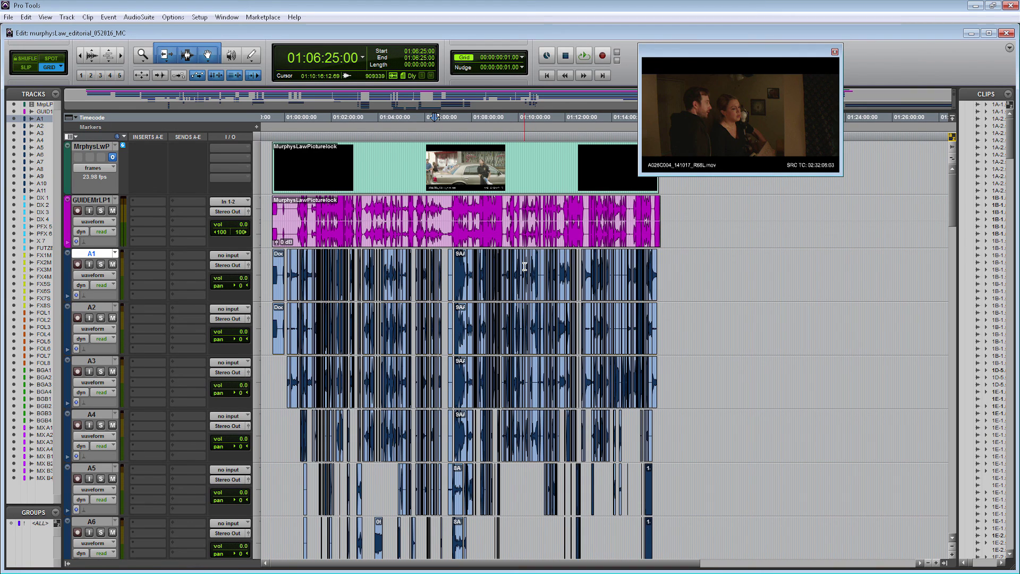